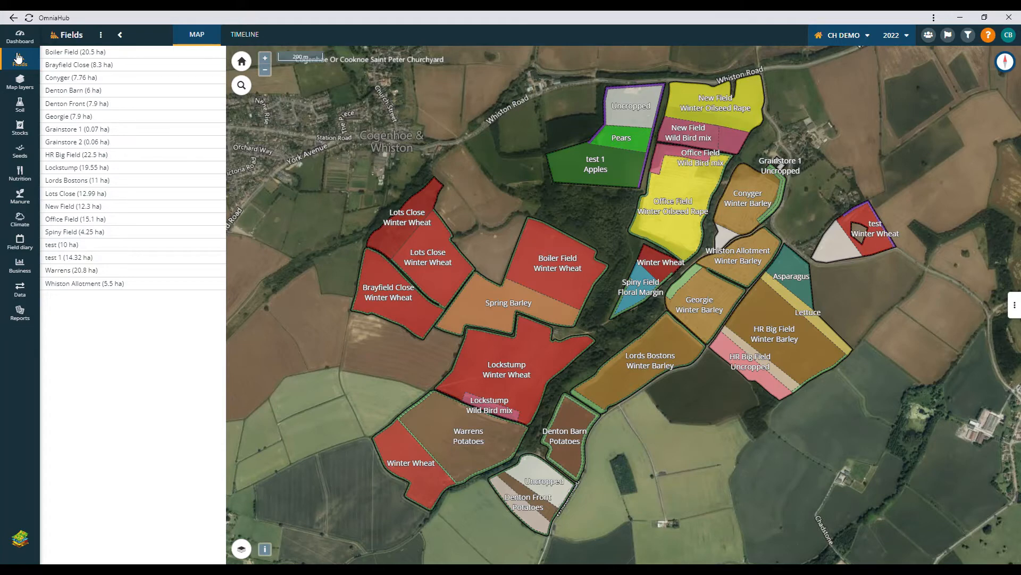
Select Brayfield Close on the map and open its Winter Wheat crop
left_click(379, 281)
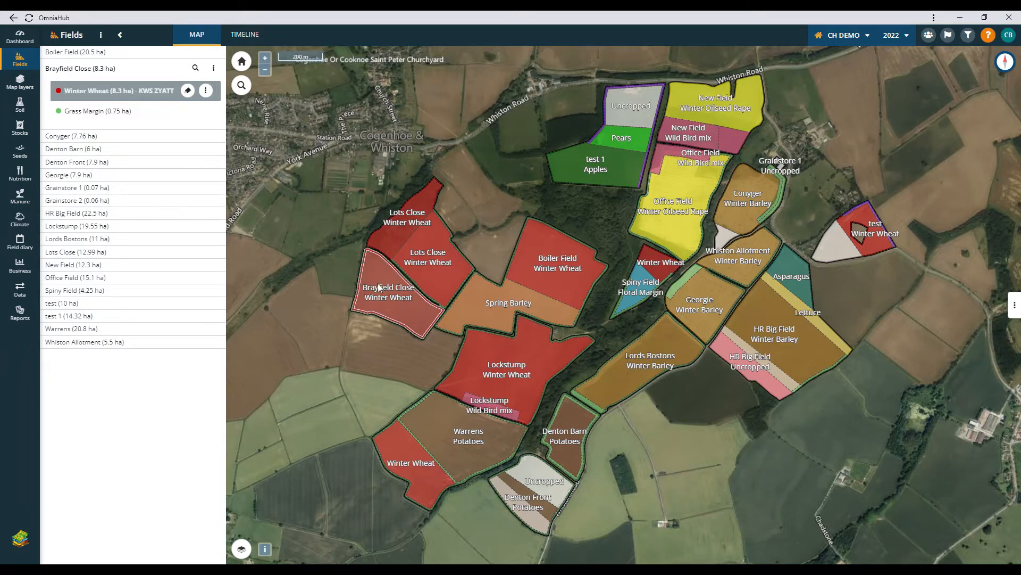
left_click(195, 93)
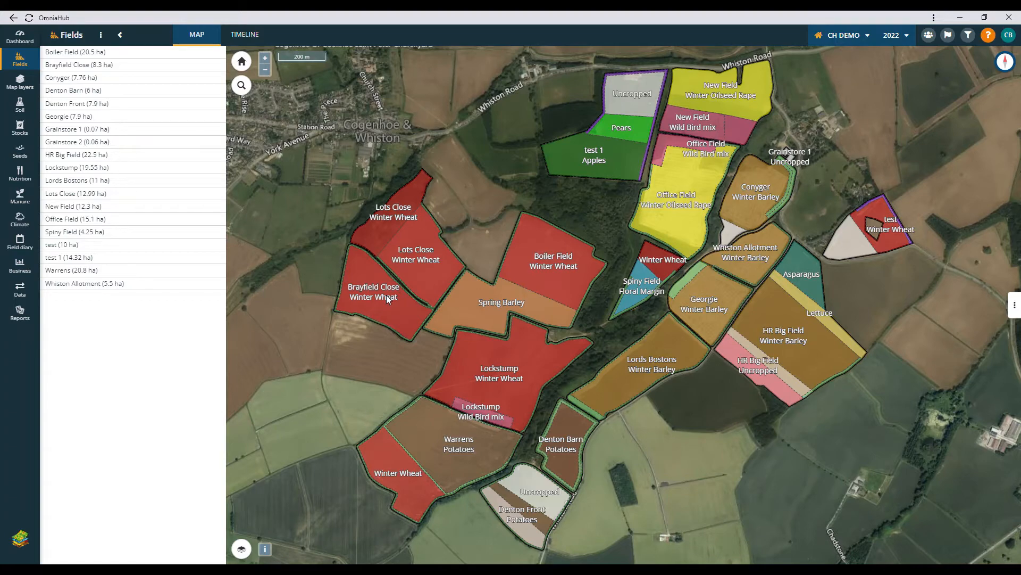
Show the satellite imagery among the map layers and open its boundary setup
left_click(21, 81)
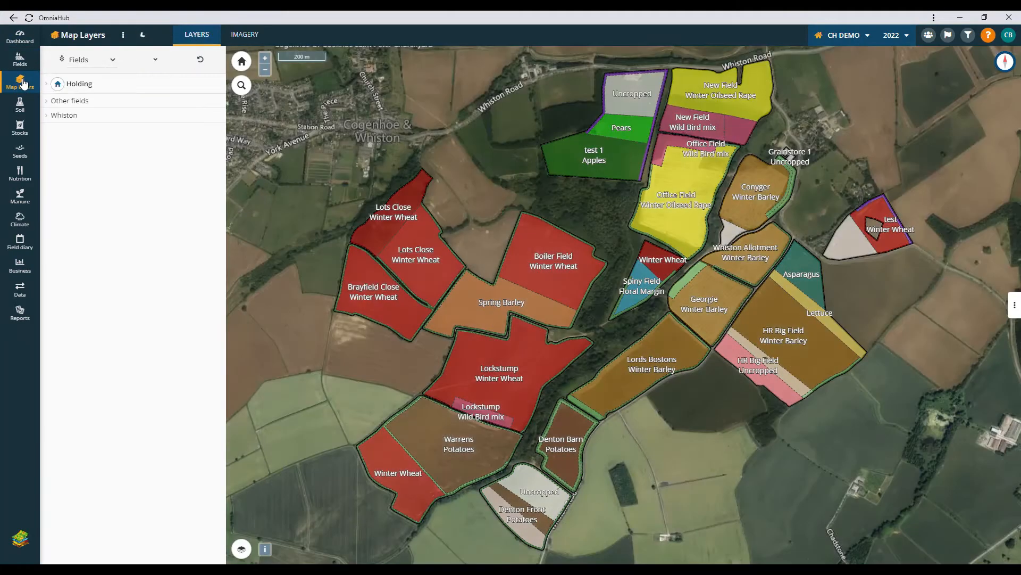
left_click(260, 41)
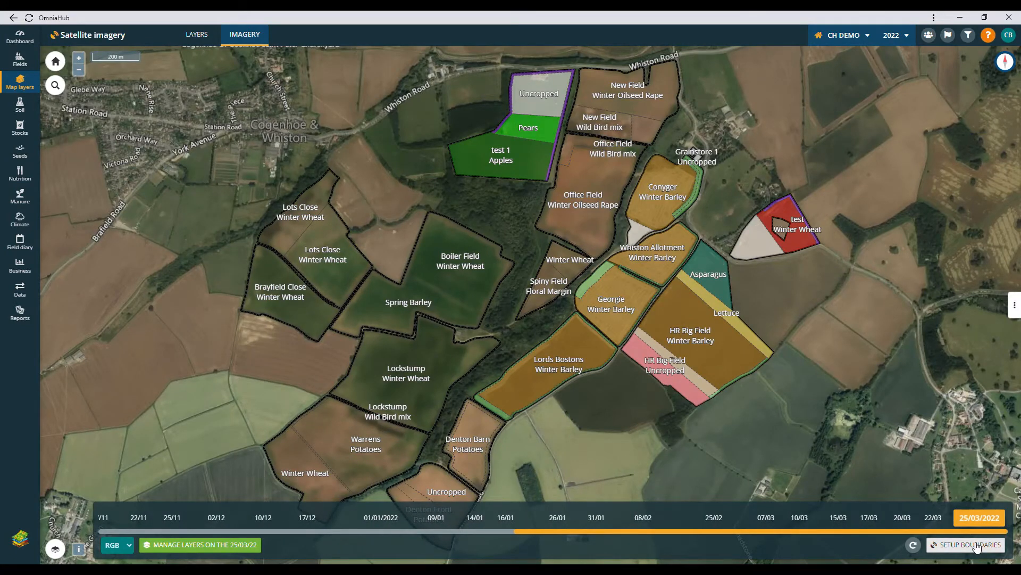
left_click(977, 547)
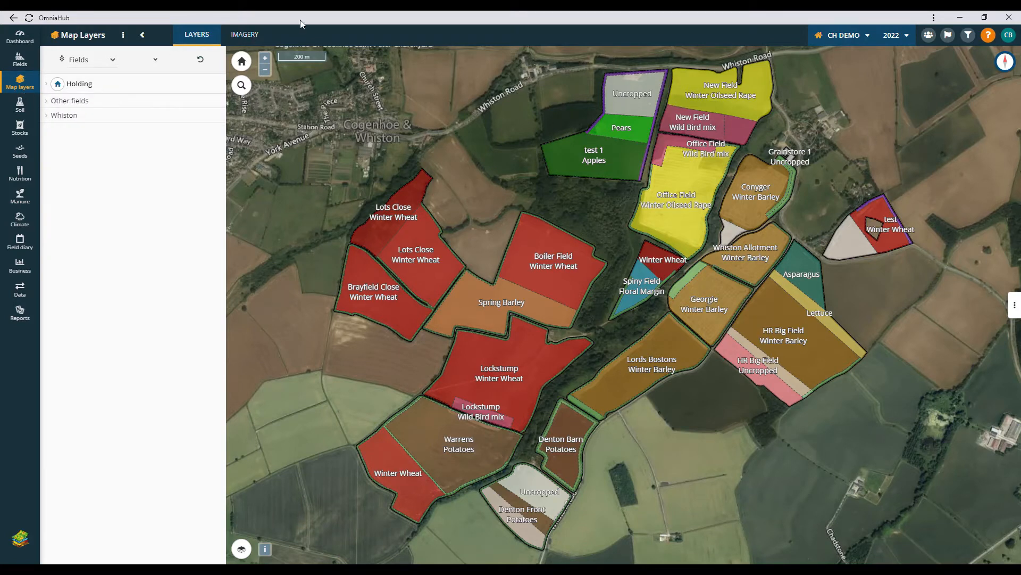
Show the satellite imagery and filter the fields to the Winter Wheat crop
left_click(246, 35)
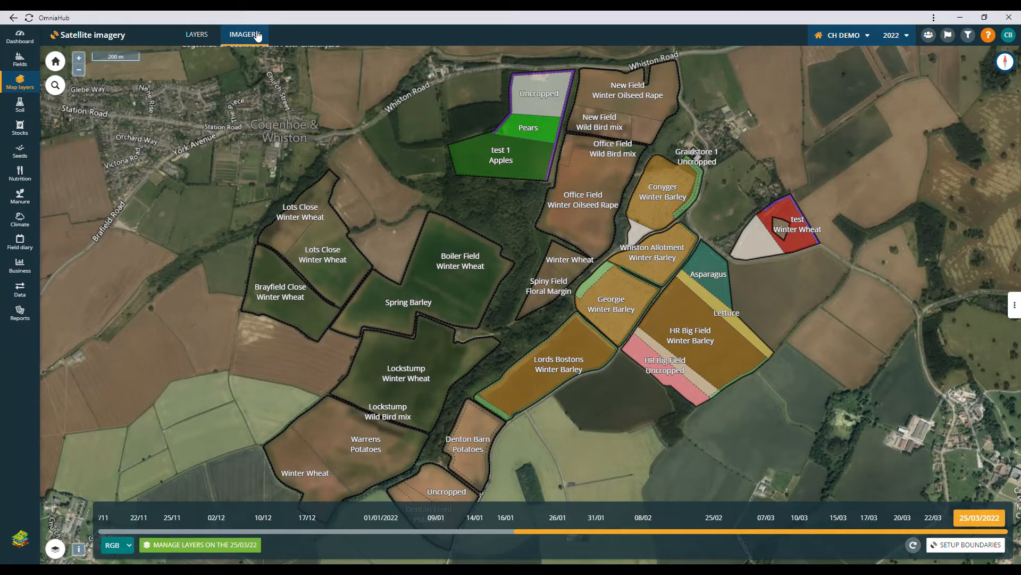
left_click(968, 36)
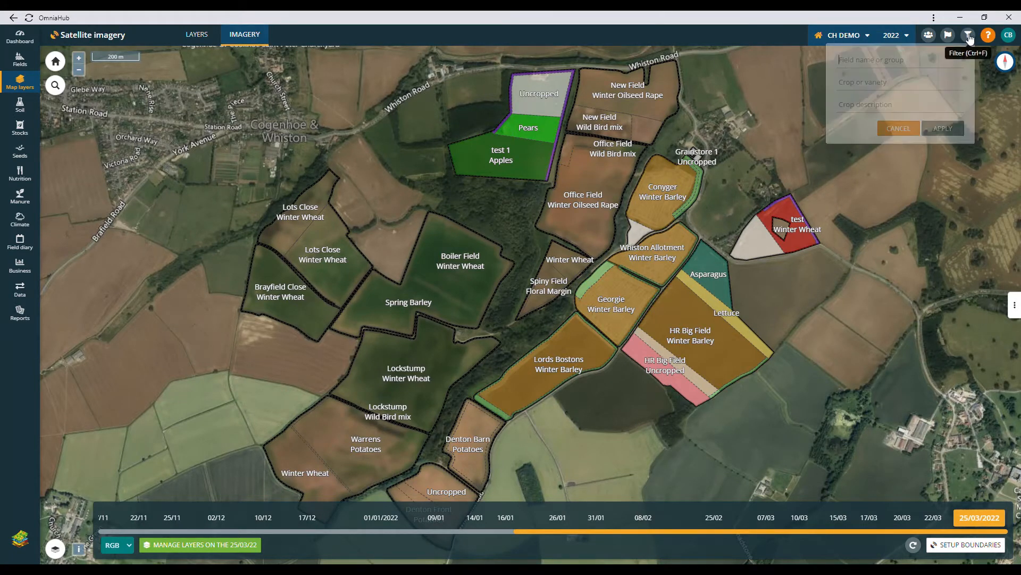
left_click(856, 83)
type("winter")
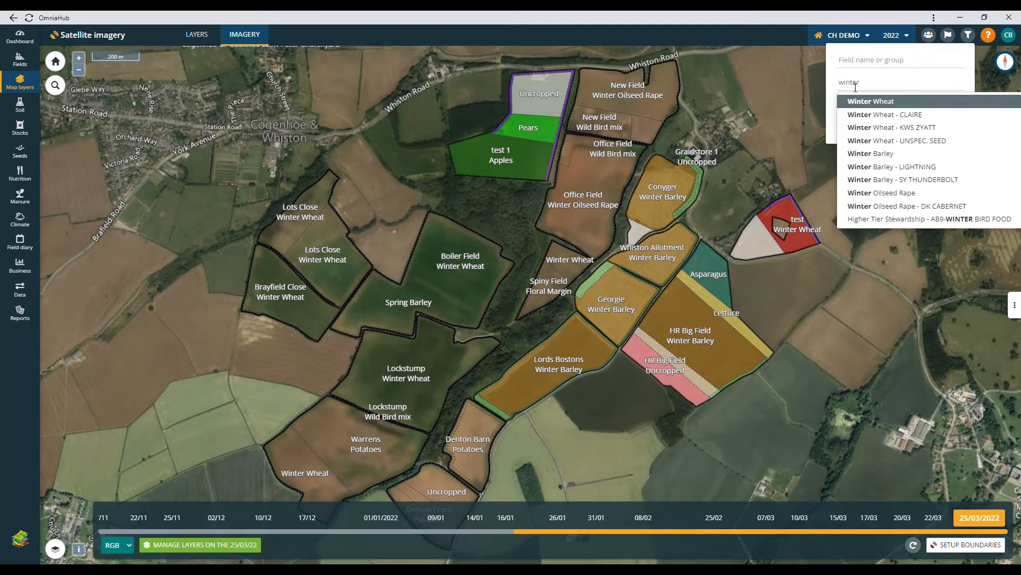
left_click(864, 101)
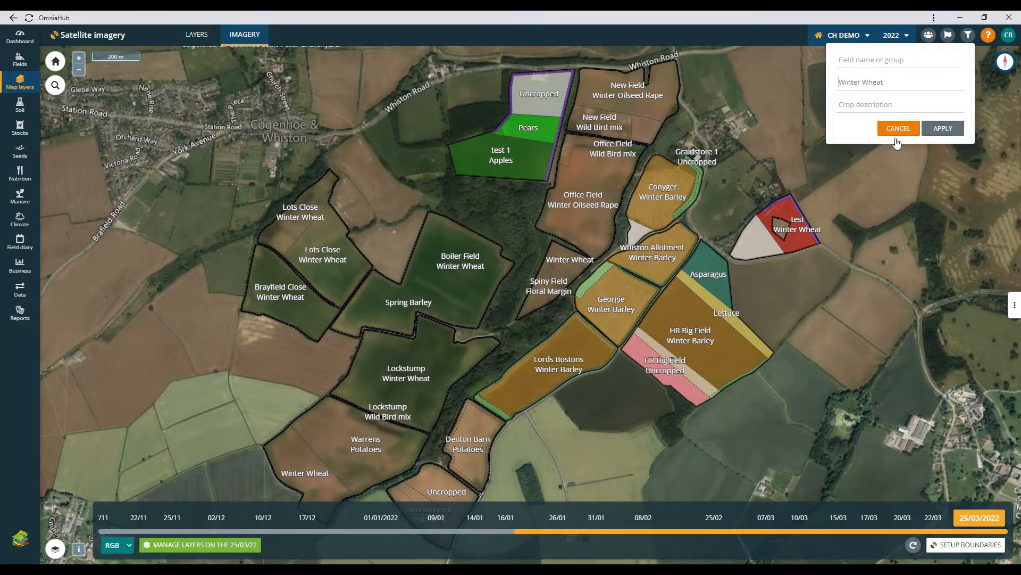
left_click(948, 128)
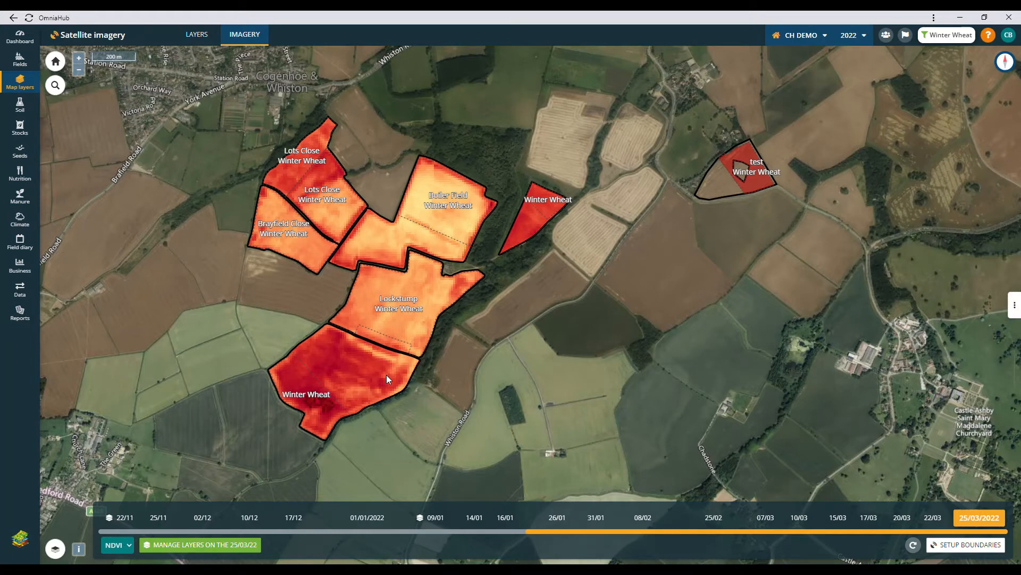
Calculate the crop nutrition requirements for all Winter Wheat fields using crop offtake only
left_click(25, 181)
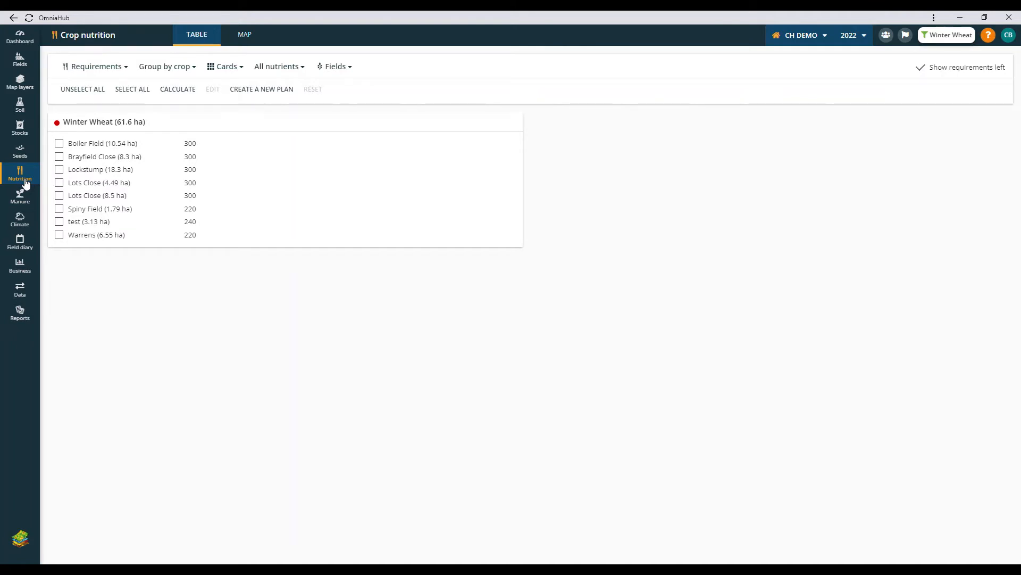
left_click(178, 89)
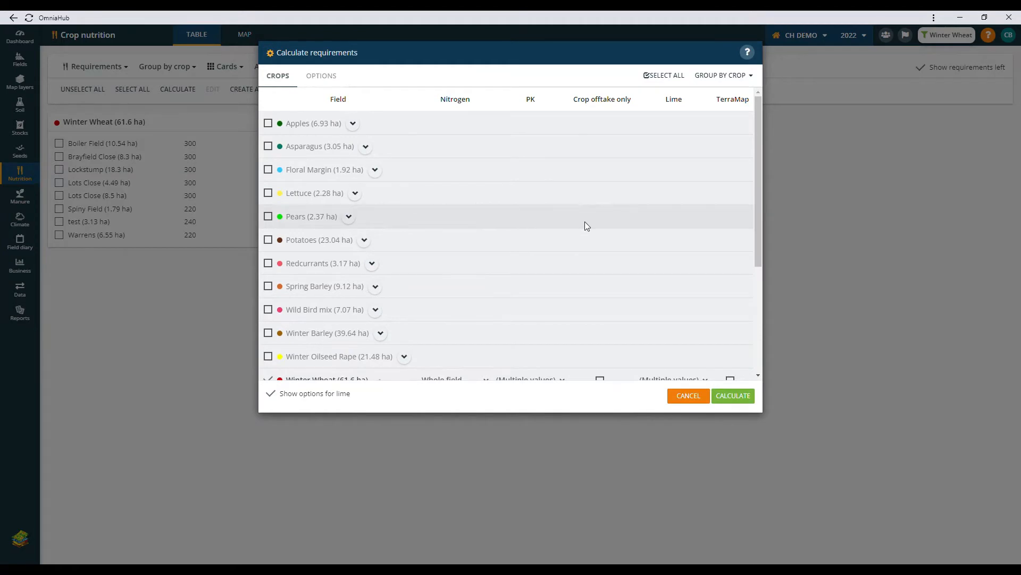
scroll(585, 221, "down", 3)
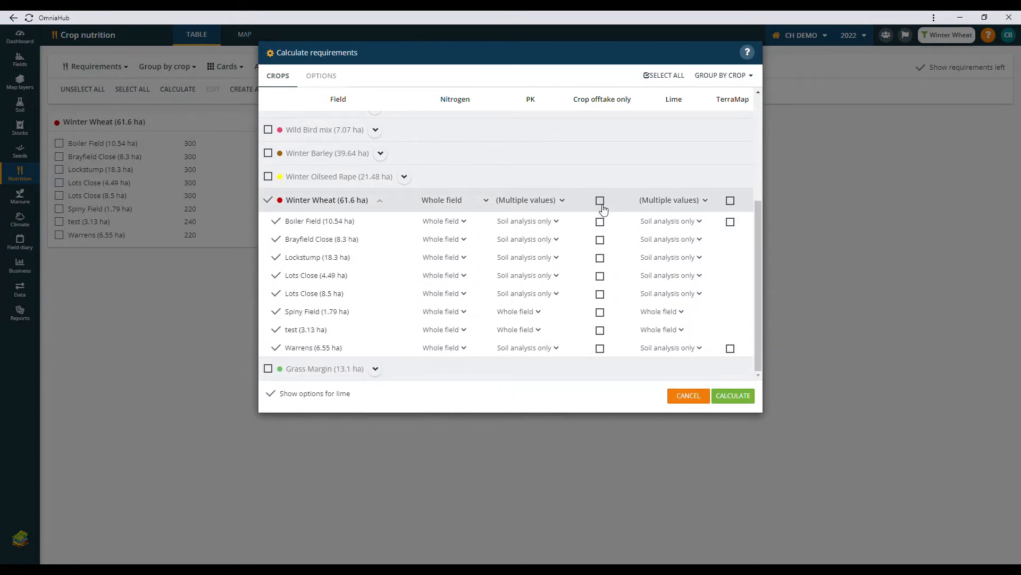
left_click(601, 202)
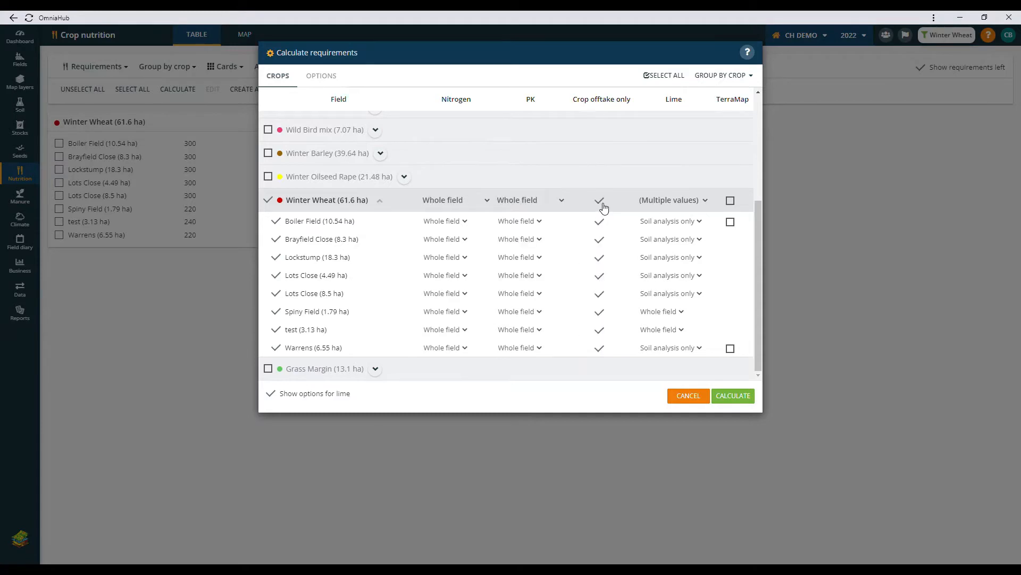
left_click(736, 397)
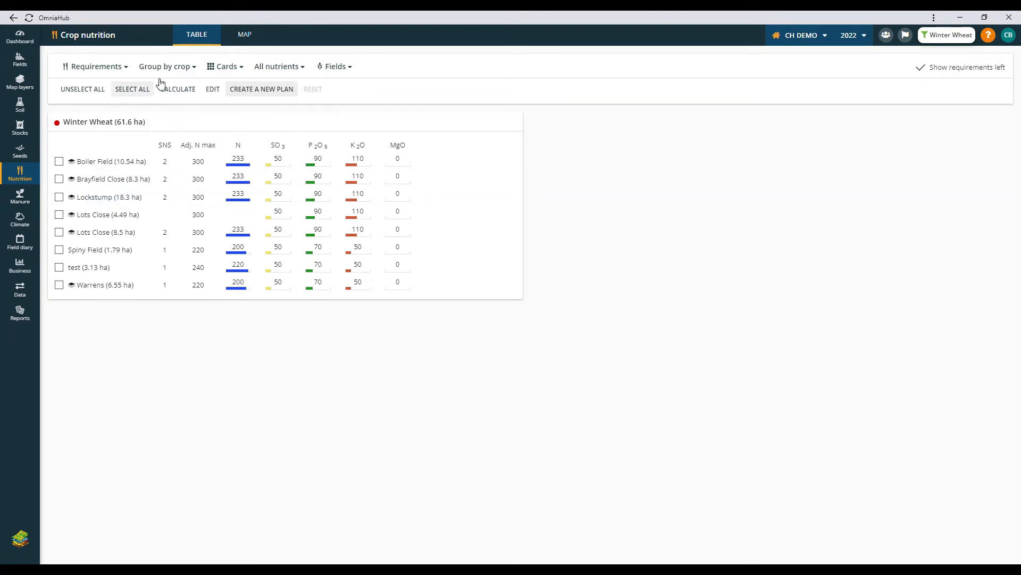
Start a new nutrition plan named "WW 80KGN Nitram"
left_click(262, 89)
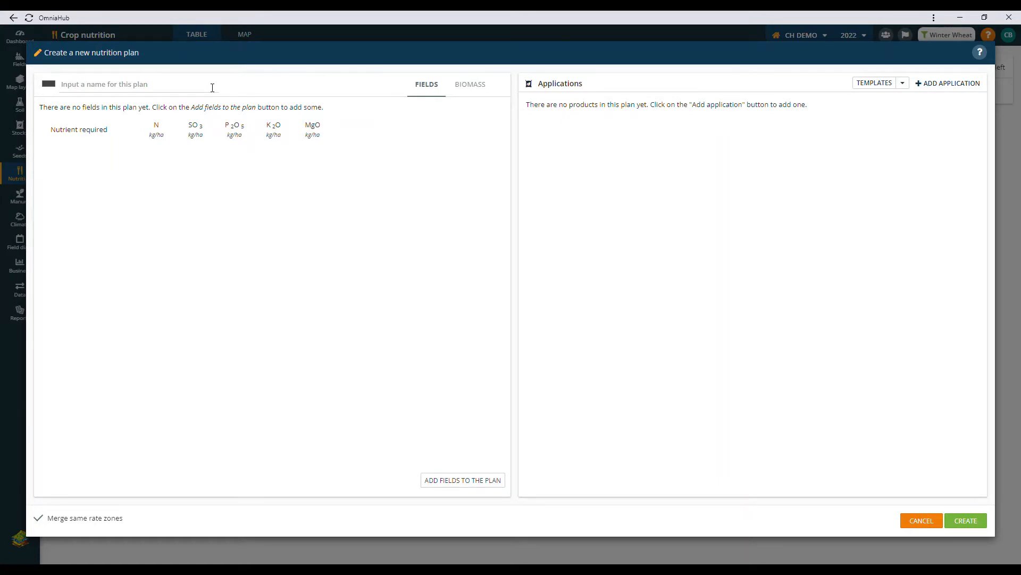
left_click(131, 86)
type("WW 80KGN Nitram")
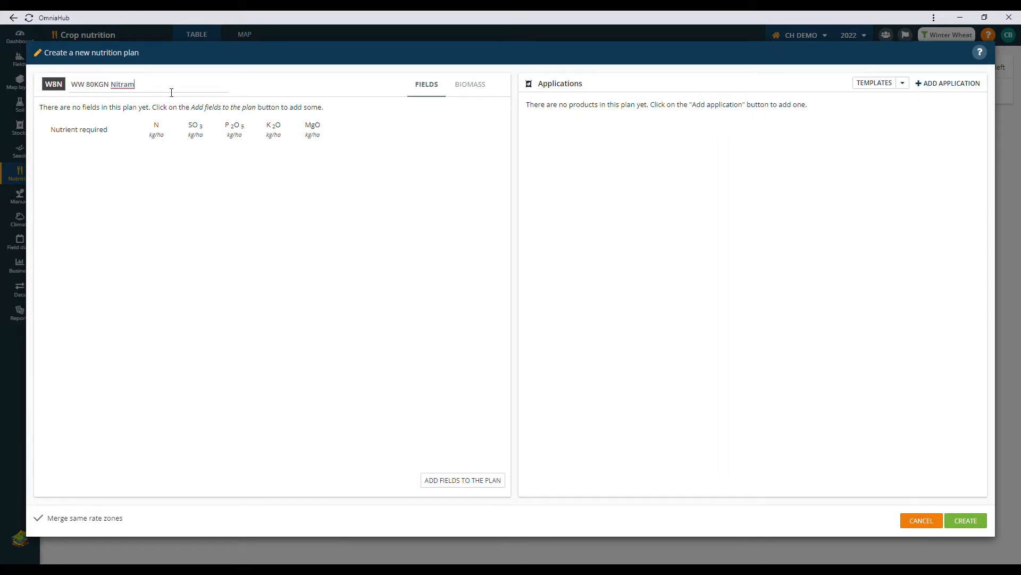
Add the two Lots Close winter wheat fields and Brayfield Close to the nutrition plan
left_click(446, 480)
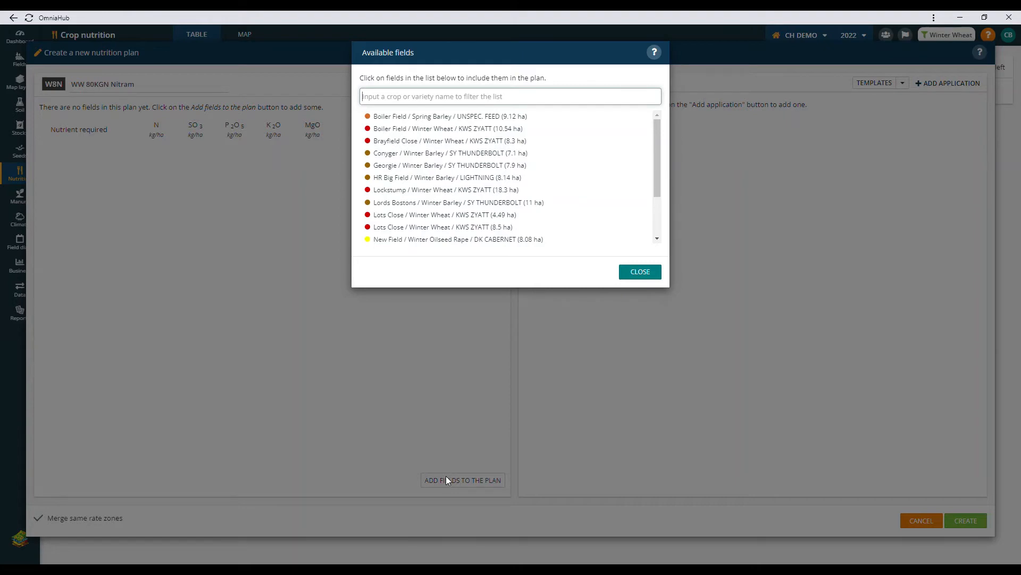
left_click(447, 215)
left_click(441, 216)
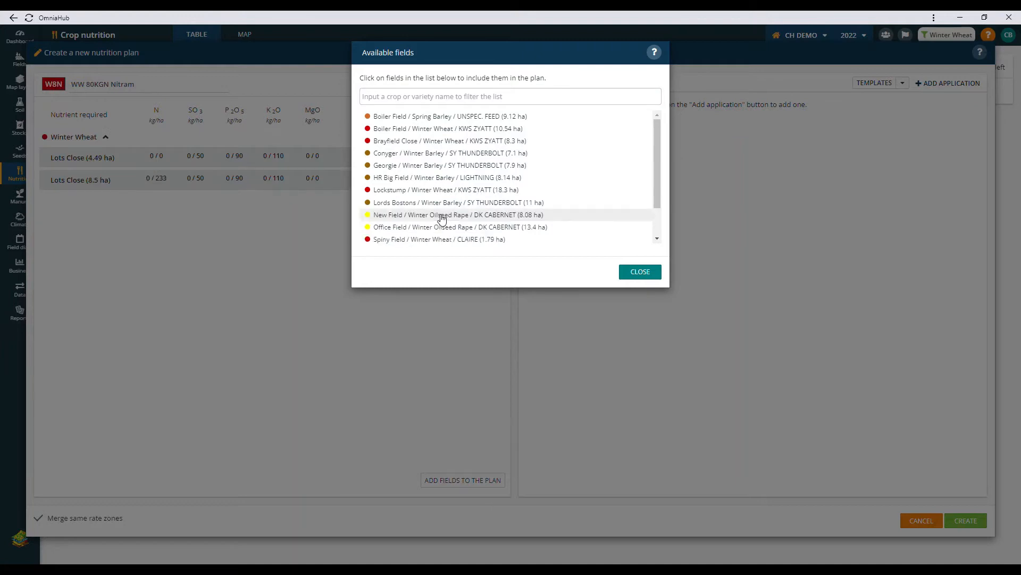
left_click(436, 141)
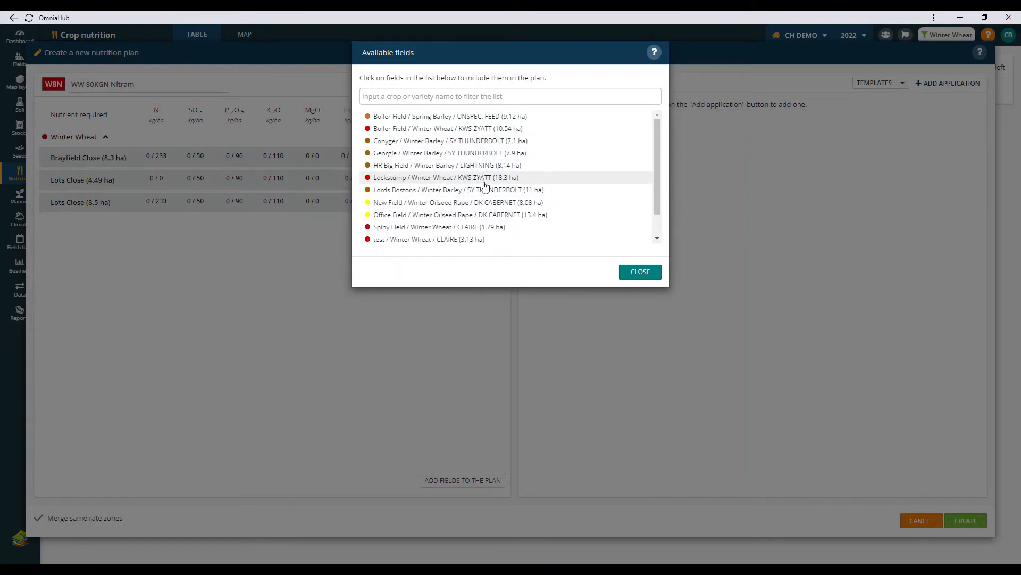
left_click(637, 273)
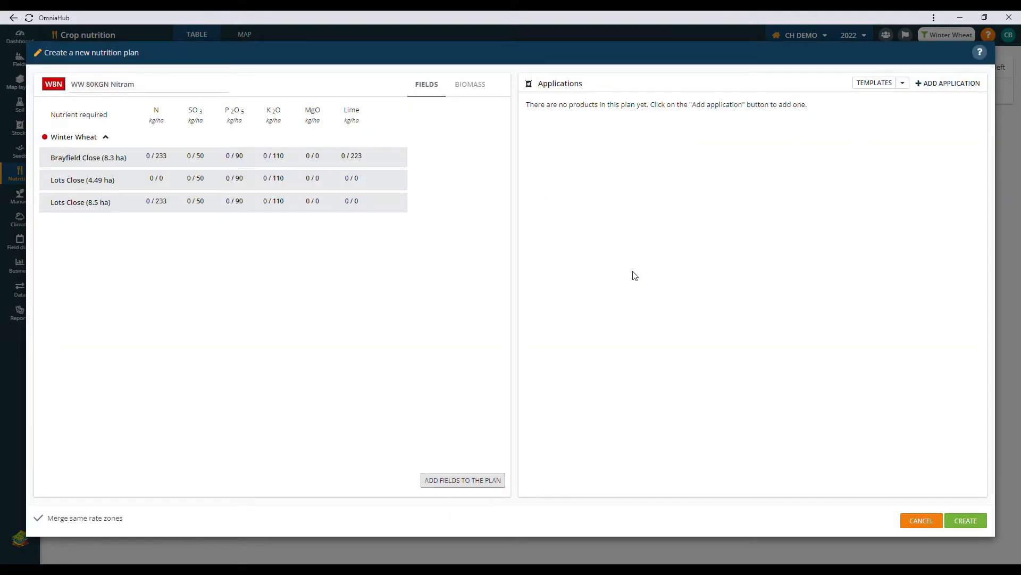
Enable biomass layers for calculating applications and add a CF Nitram application planned for 28/03/2022
left_click(467, 87)
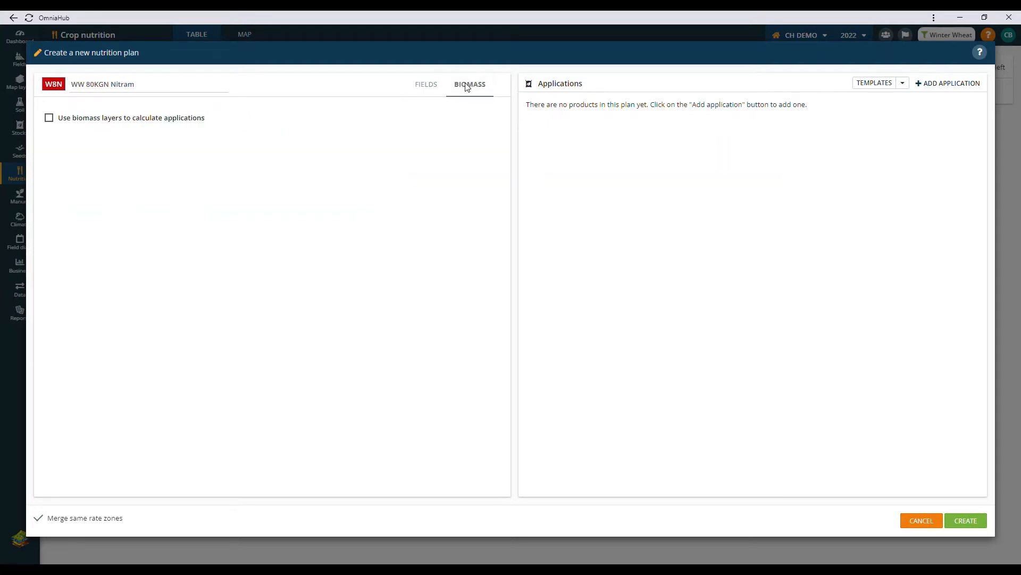
left_click(49, 118)
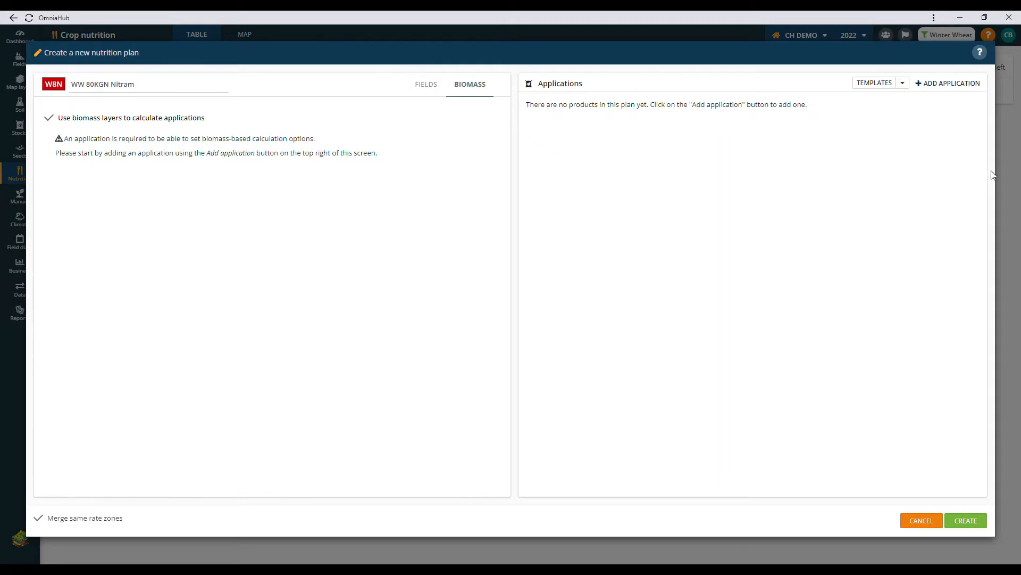
left_click(967, 84)
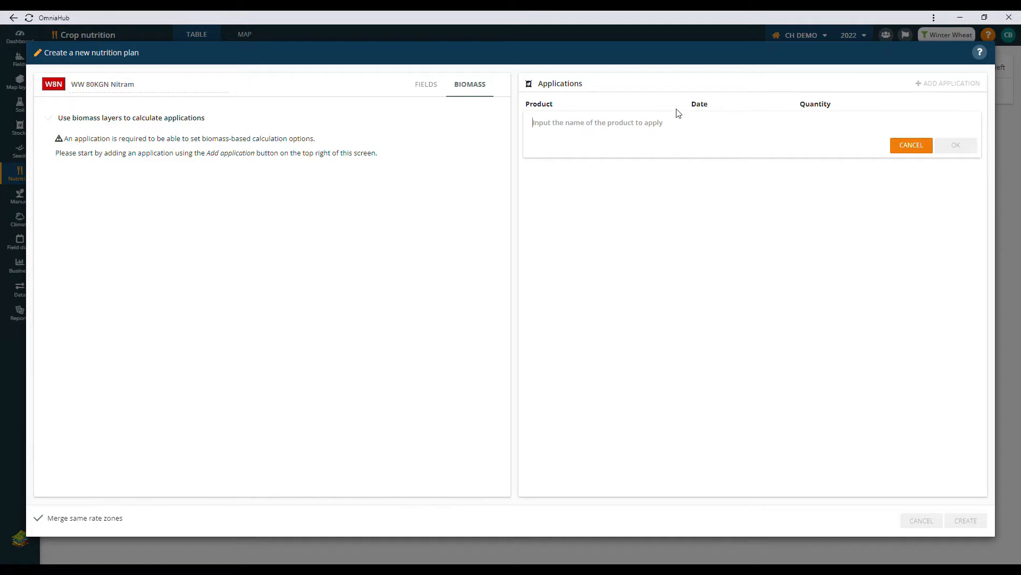
type("nitr")
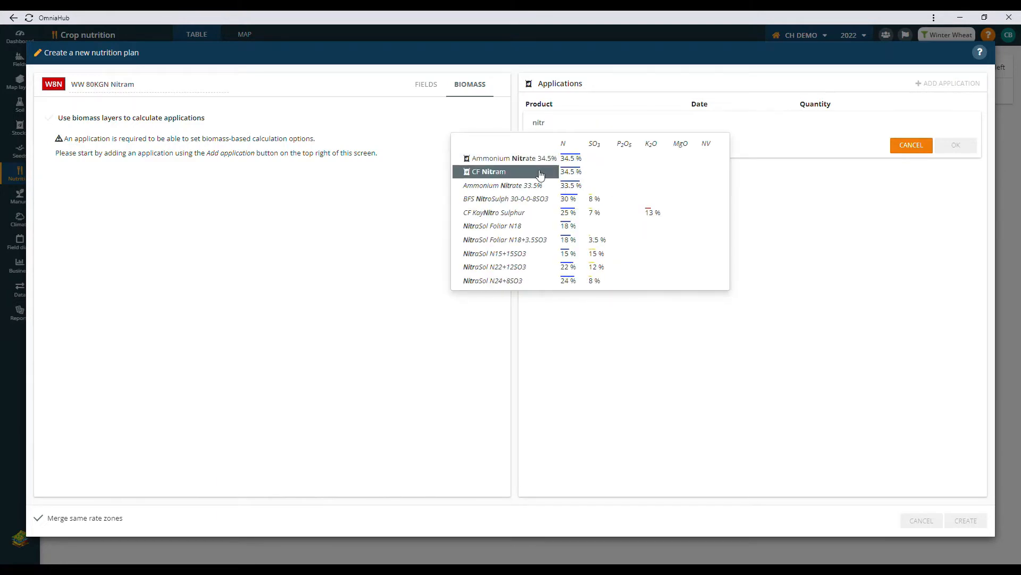
left_click(539, 171)
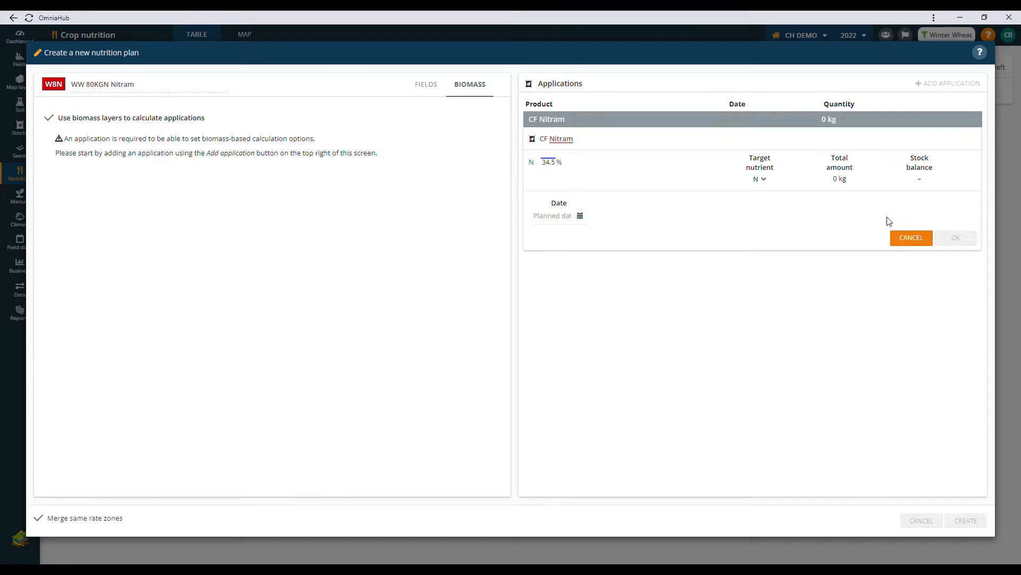
left_click(580, 217)
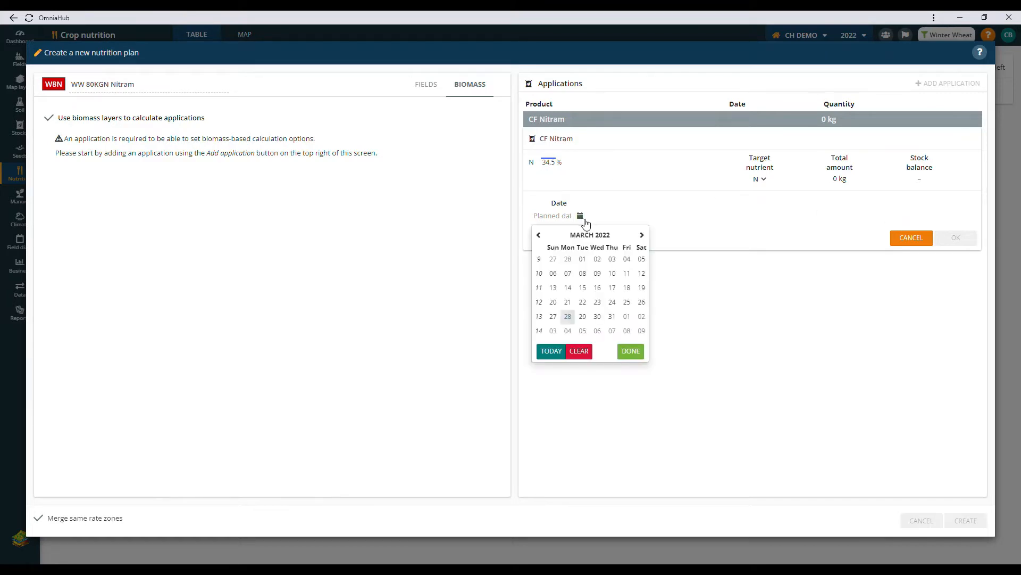
left_click(572, 316)
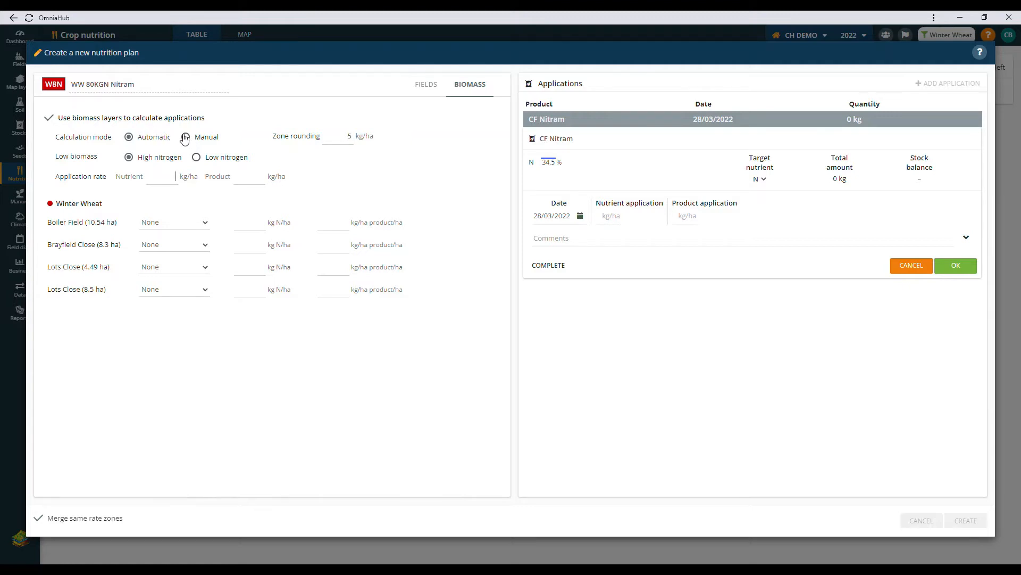
Use automatic calculation mode with a nutrient rate of 80 kg/ha and a minimum product rate limit of 30 kg/ha
left_click(188, 139)
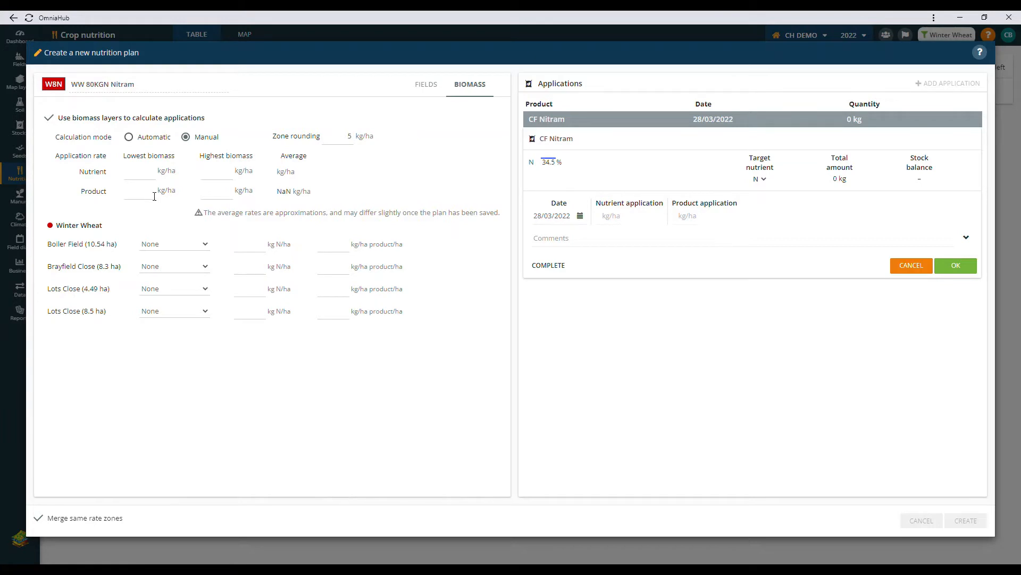
left_click(131, 138)
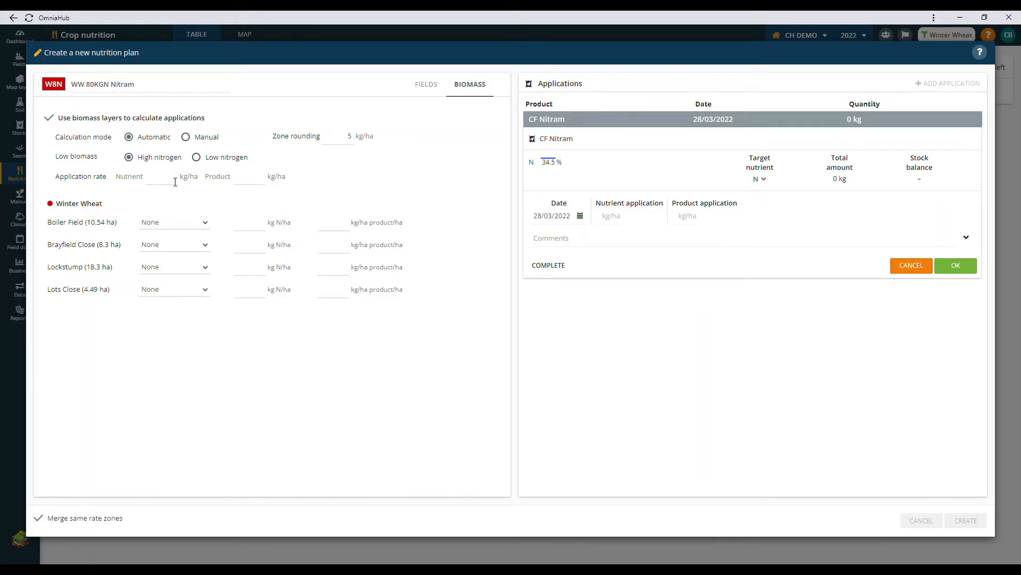
type("80")
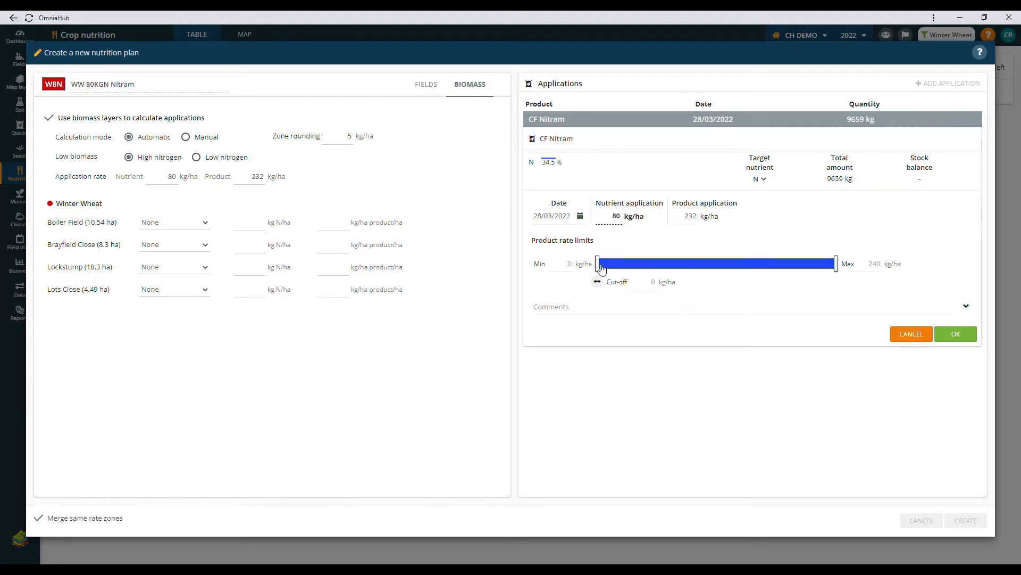
left_click_drag(598, 265, 632, 266)
mouse_move(570, 275)
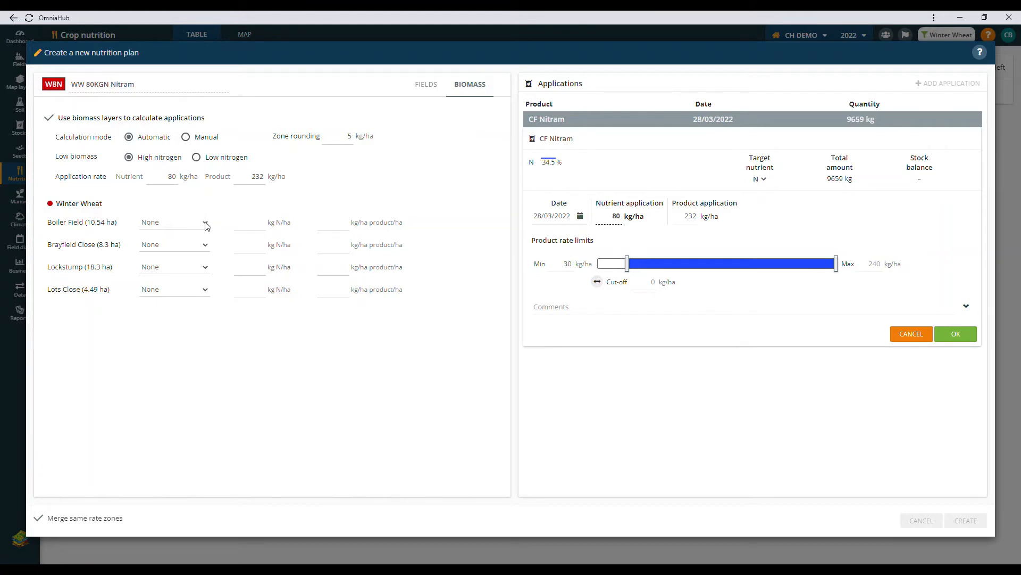
Assign the NDVI - 09/01/2022 layer to the plan's fields, accept the CF Nitram application and create the plan
left_click(196, 266)
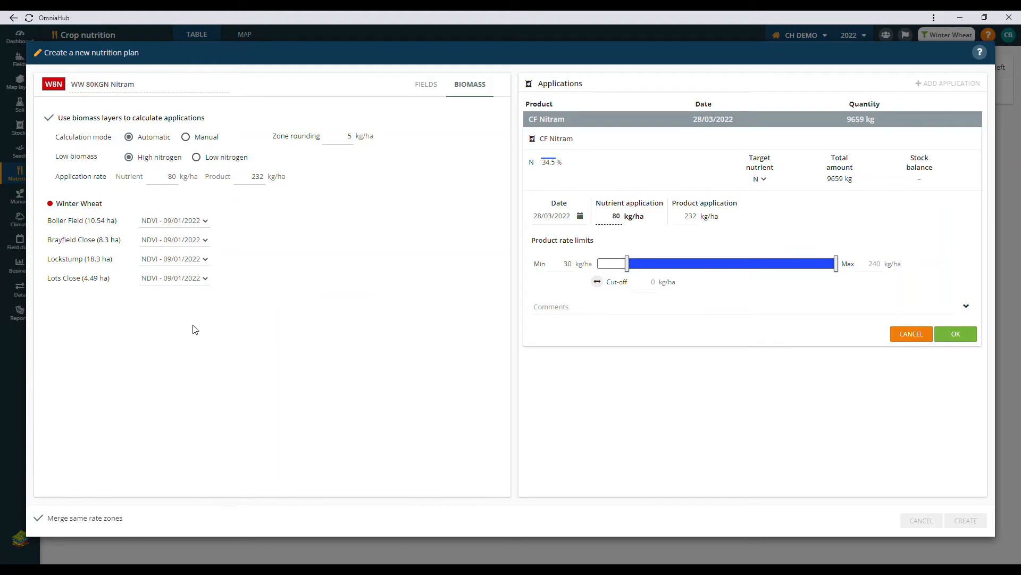
left_click(970, 335)
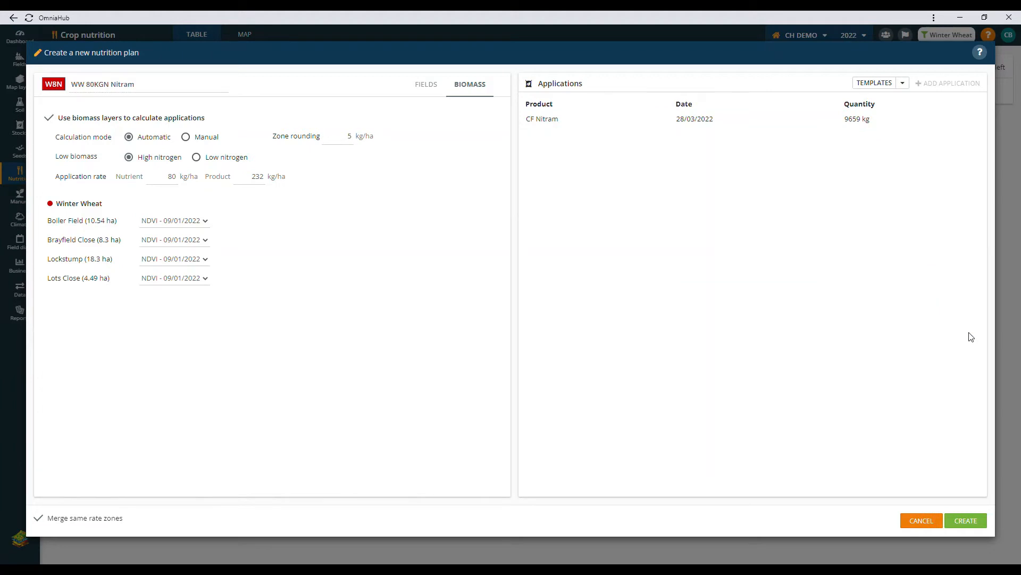
left_click(977, 526)
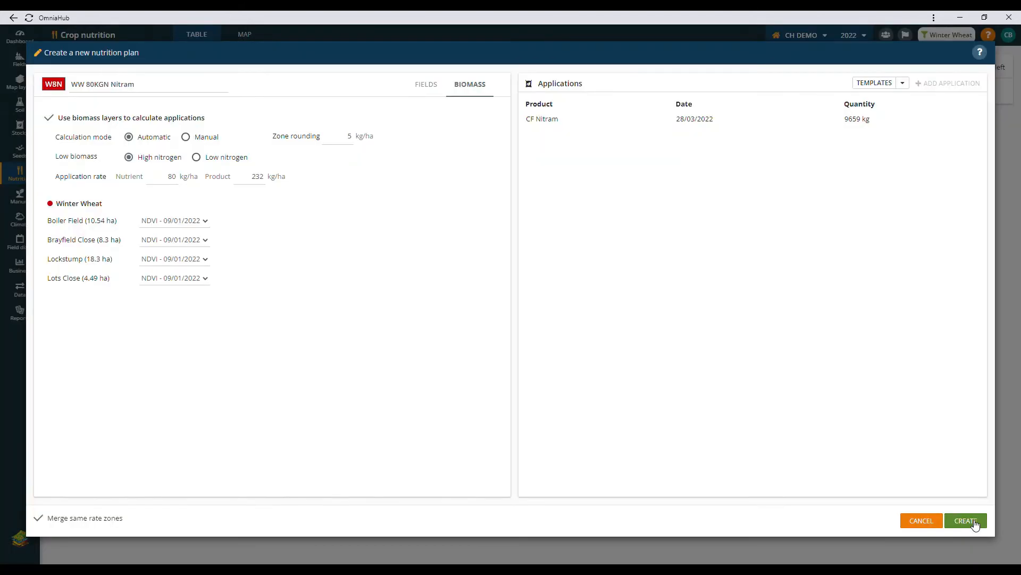
Create the WW 80KGN Nitram nutrition plan and go to the data export page
left_click(966, 521)
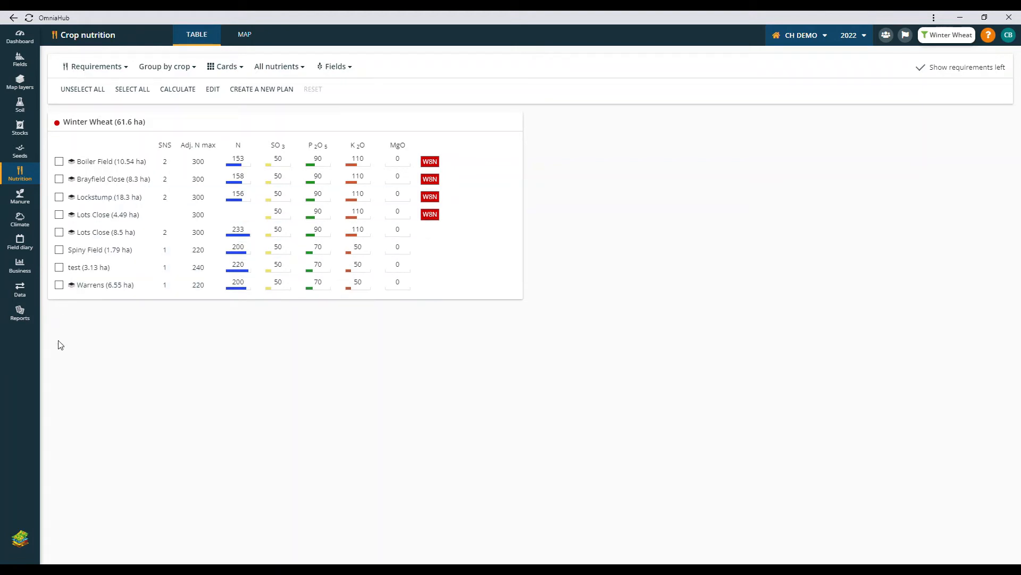
left_click(31, 299)
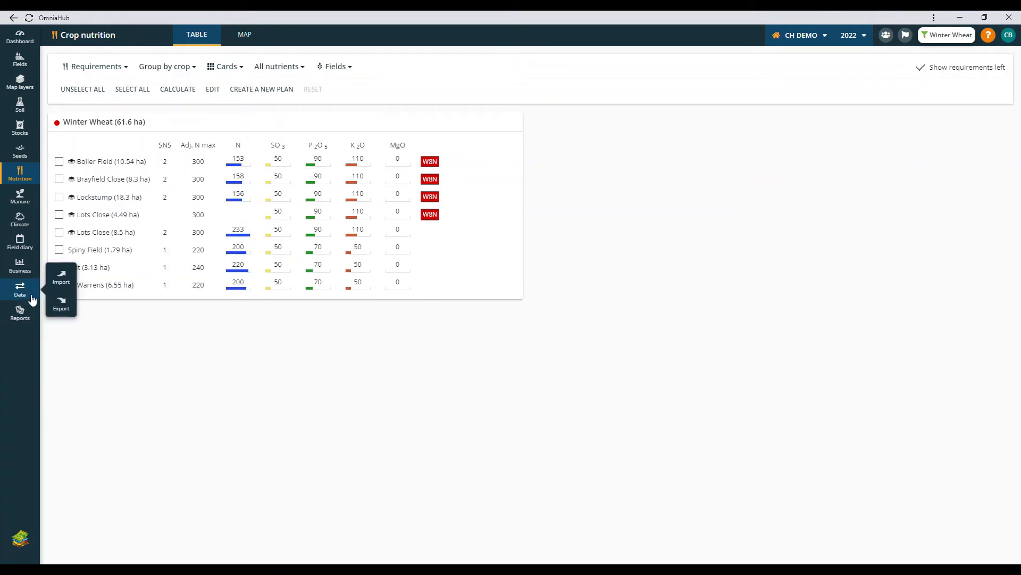
left_click(61, 307)
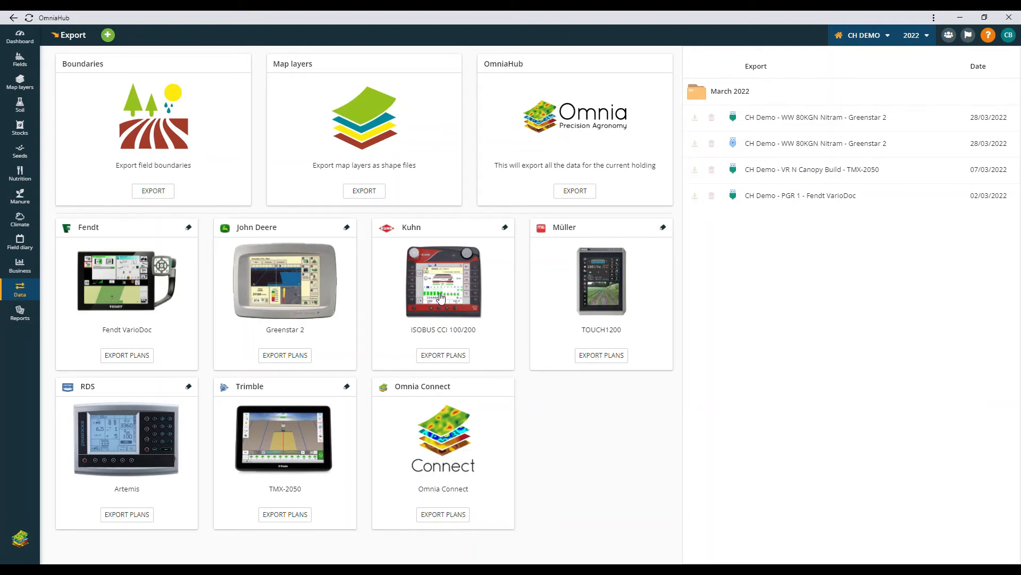
Review the available terminal exports and save the existing selection with John Deere Greenstar 2 included
left_click(108, 37)
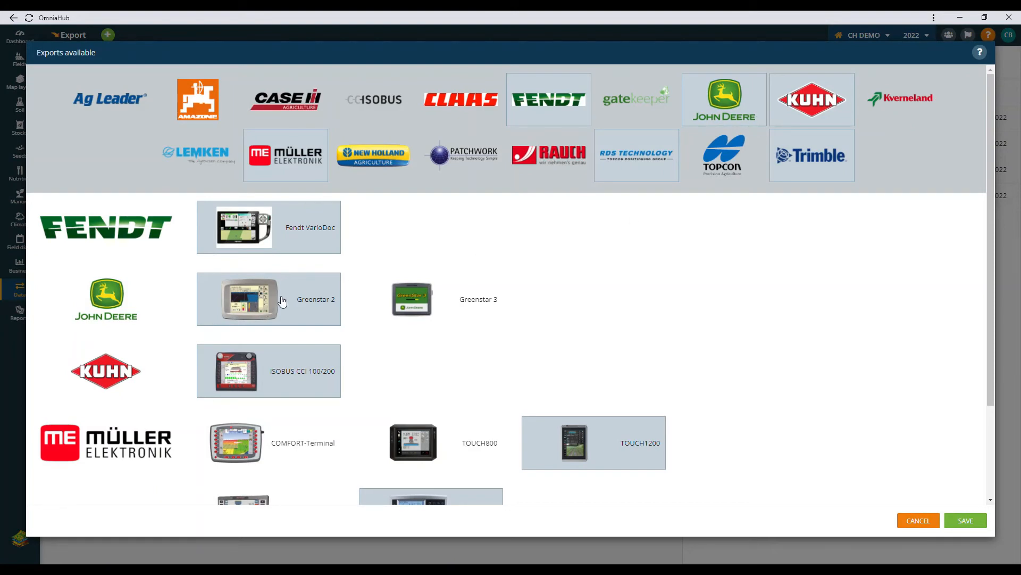
left_click(983, 524)
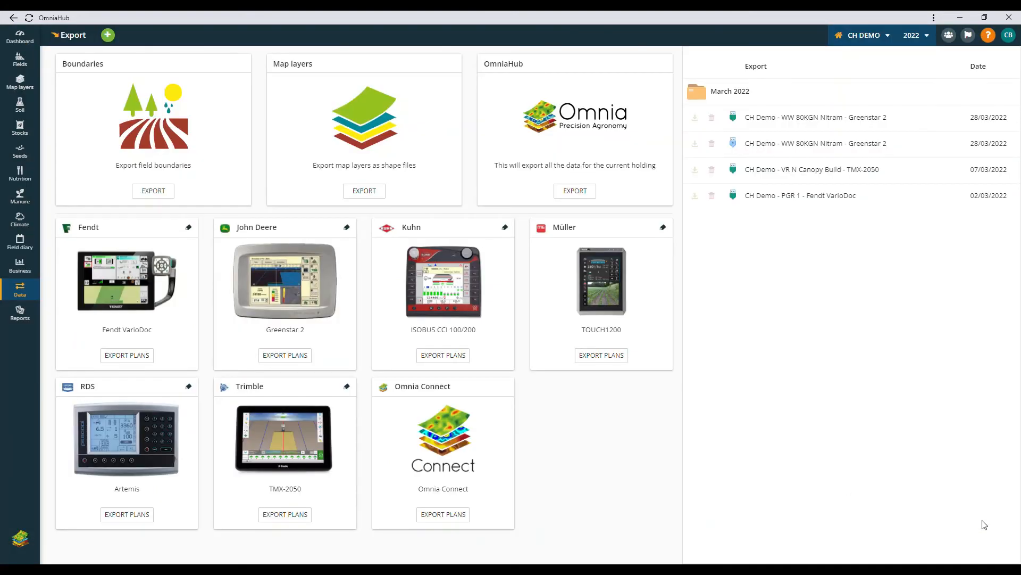
Export the WW 80KGN Nitram nutrition plan with all its fields for the John Deere Greenstar 2 and download the export file
left_click(297, 356)
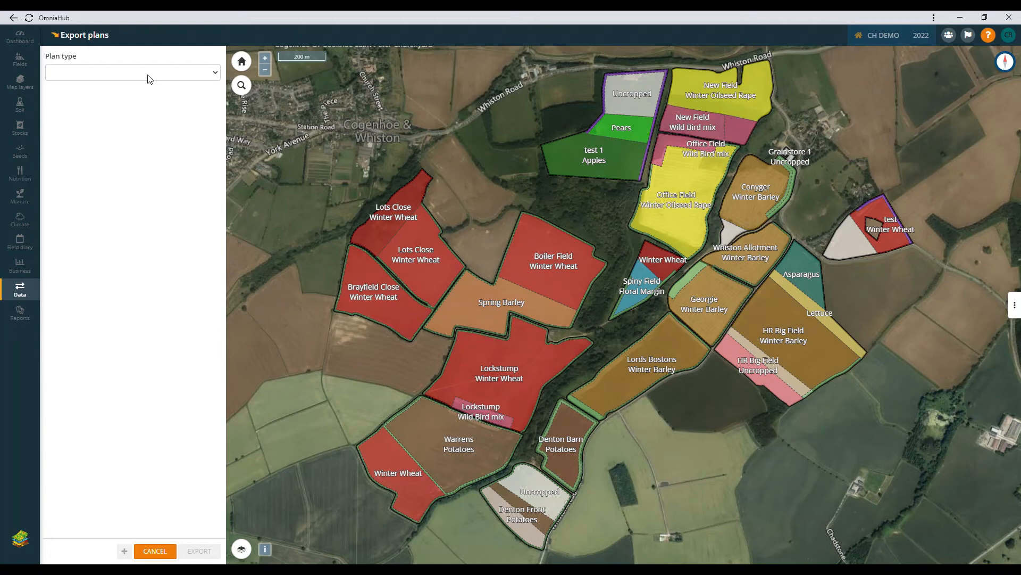
left_click(149, 78)
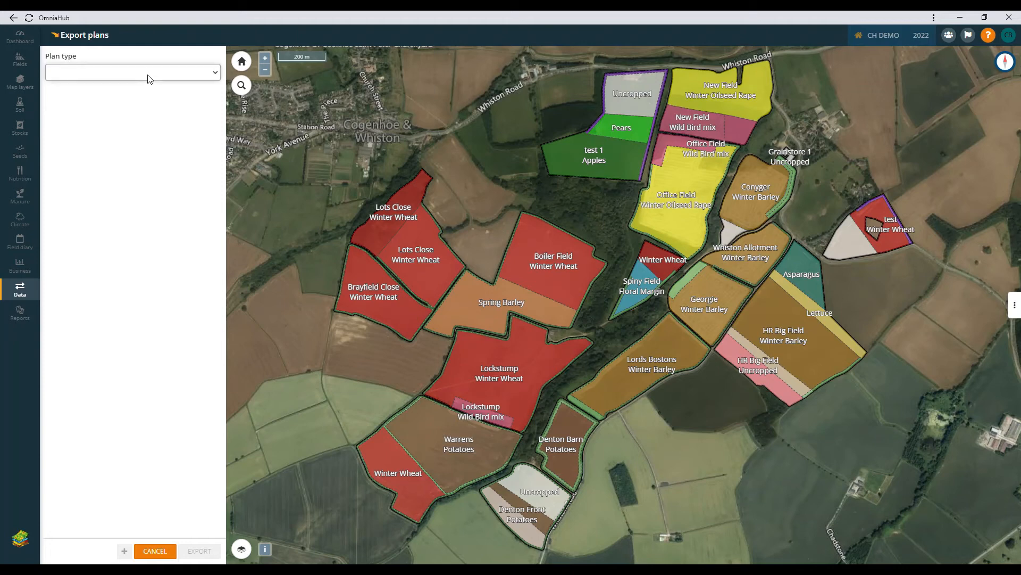
left_click(137, 109)
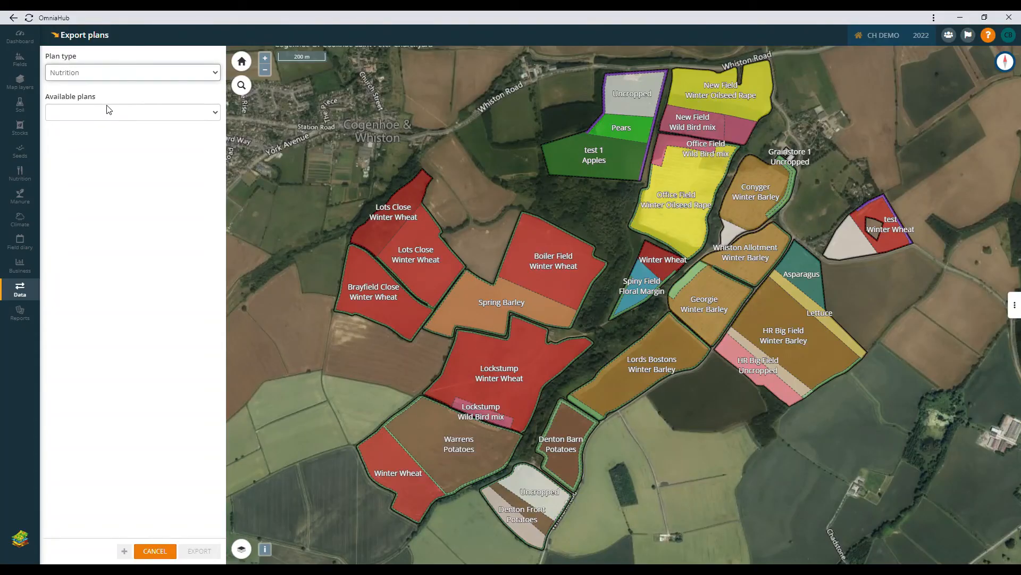
left_click(106, 114)
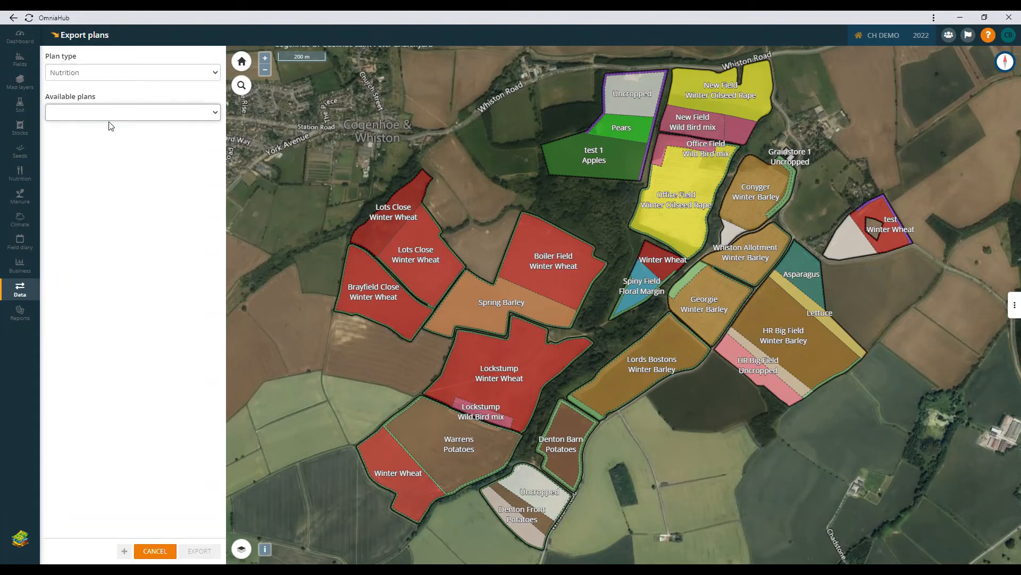
left_click(108, 159)
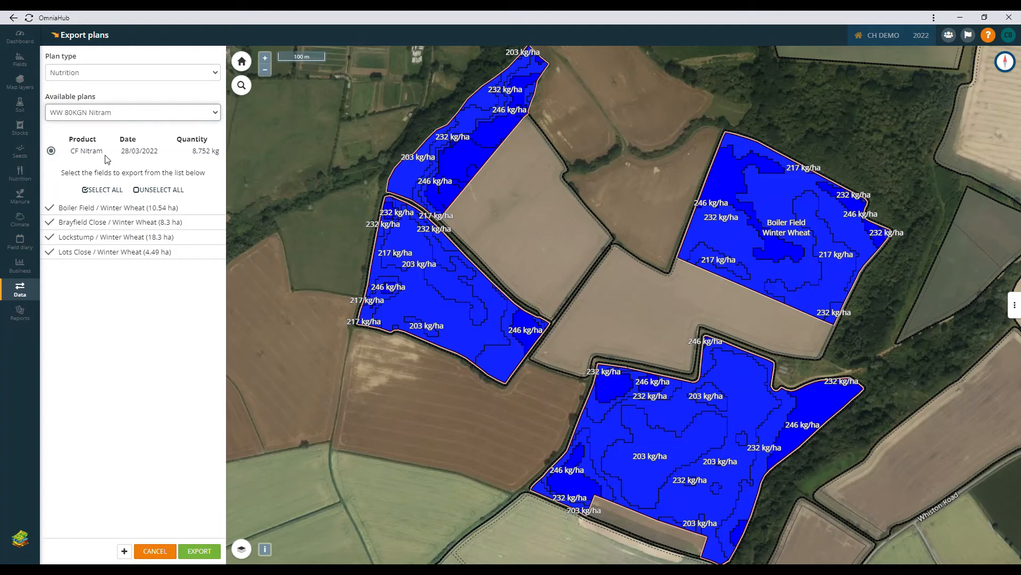
left_click(204, 553)
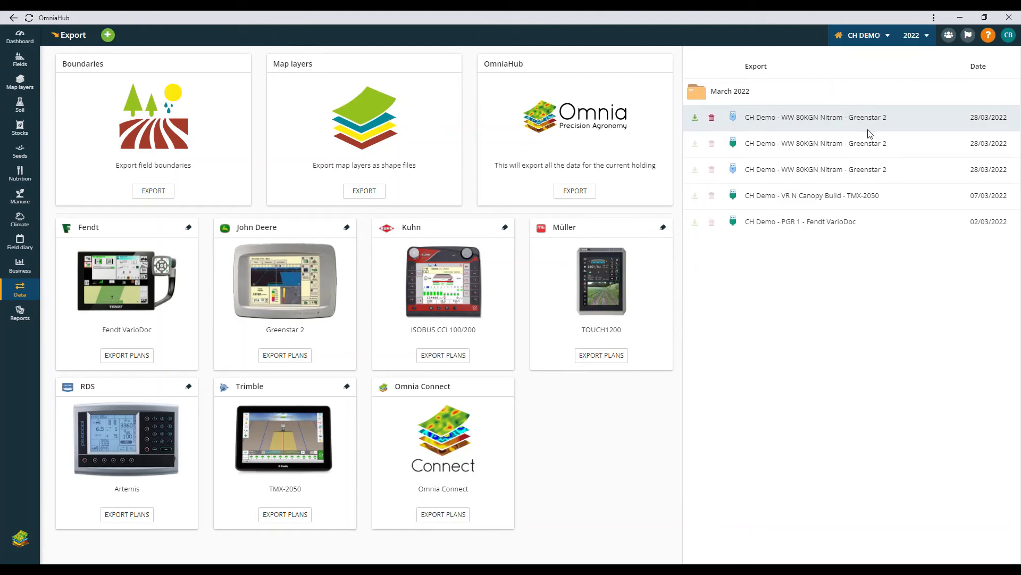
left_click(698, 119)
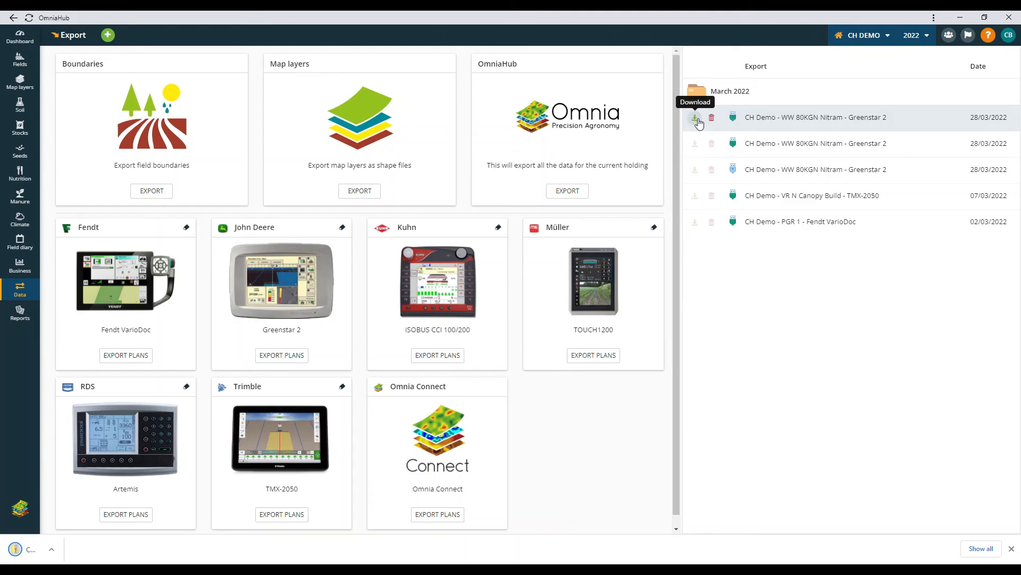